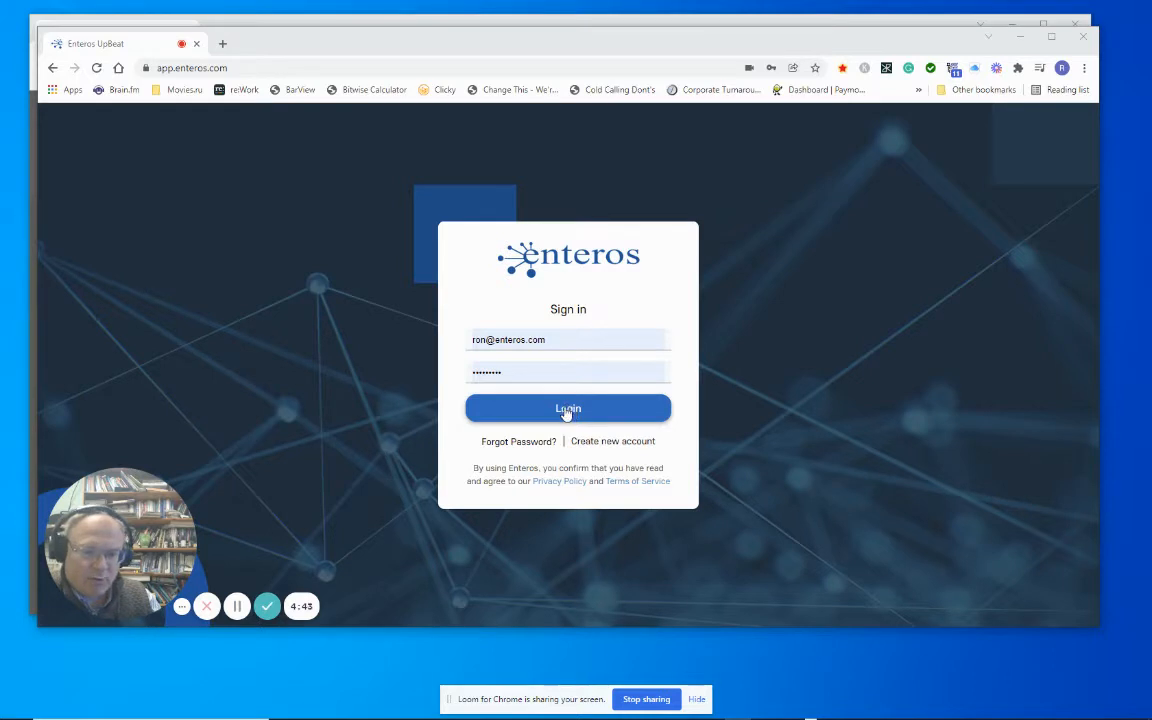
Sign in to the account with the prefilled credentials and start UpBeat Performance Explorer.
{"action": "left_click", "coordinate": [566, 412]}
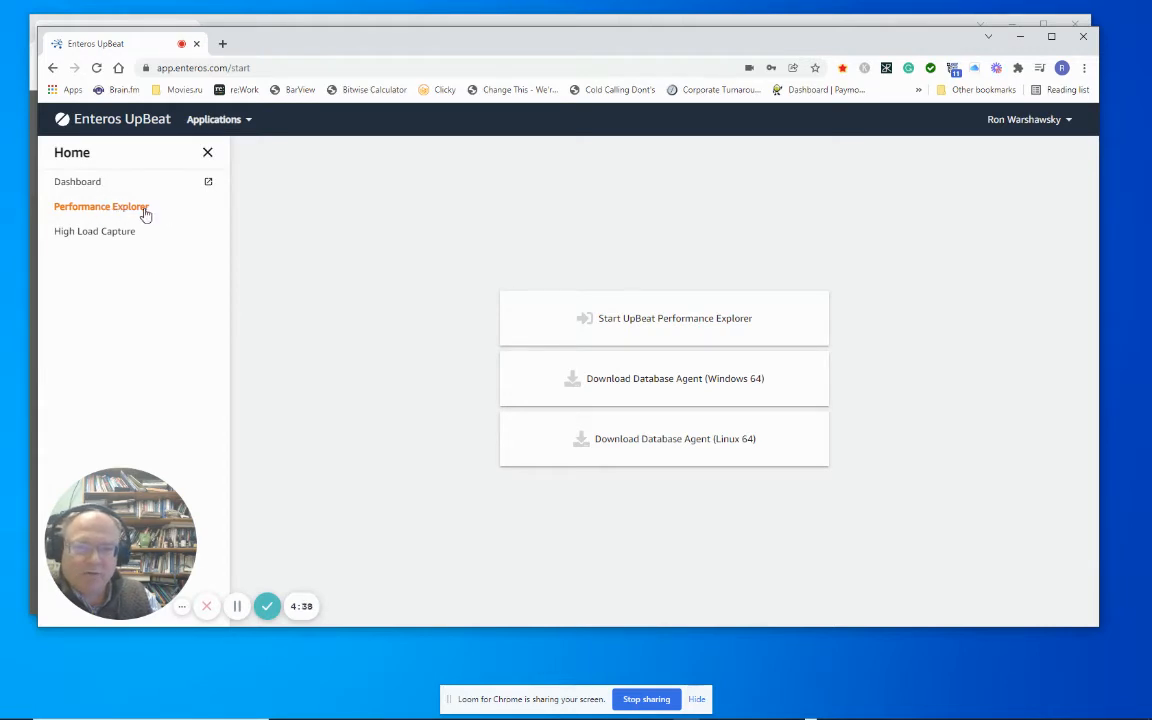
{"action": "left_click", "coordinate": [665, 321]}
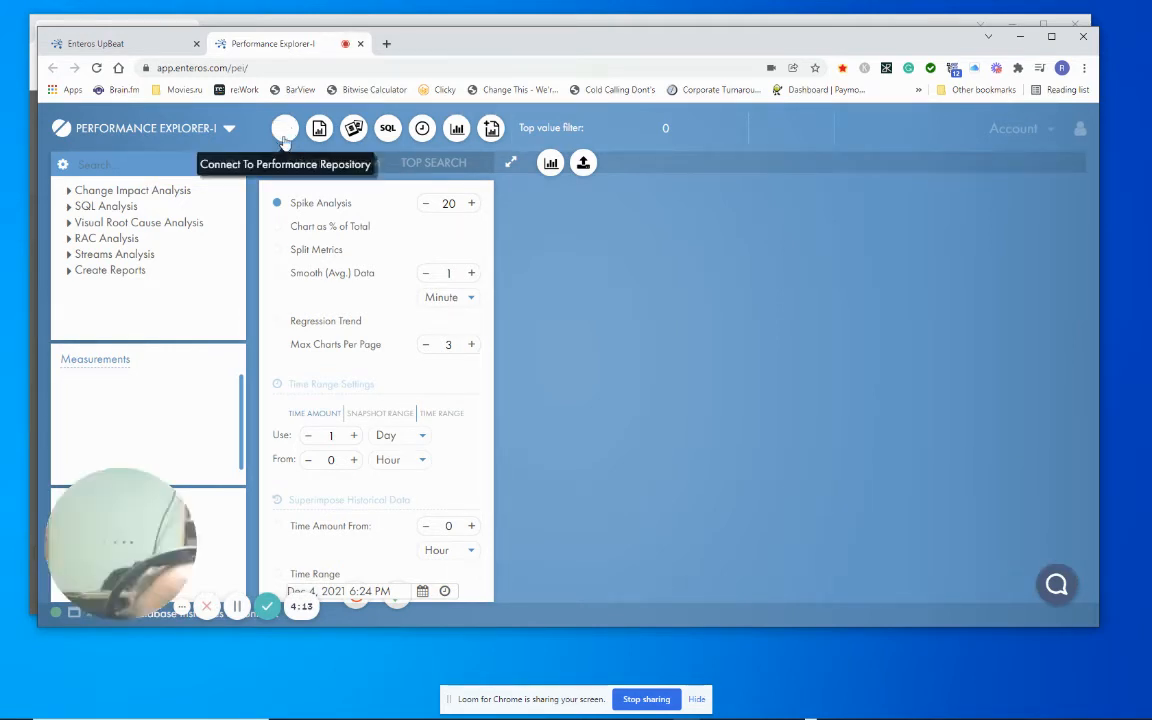
{"action": "left_click", "coordinate": [284, 130]}
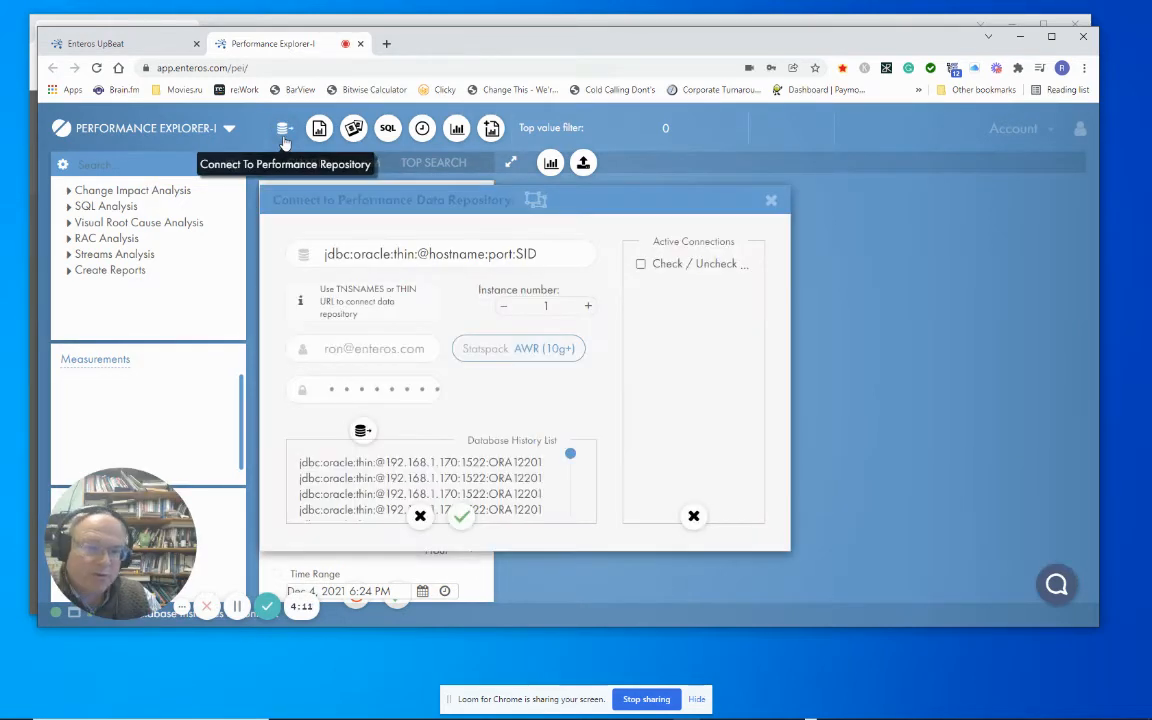
{"action": "left_click", "coordinate": [440, 463]}
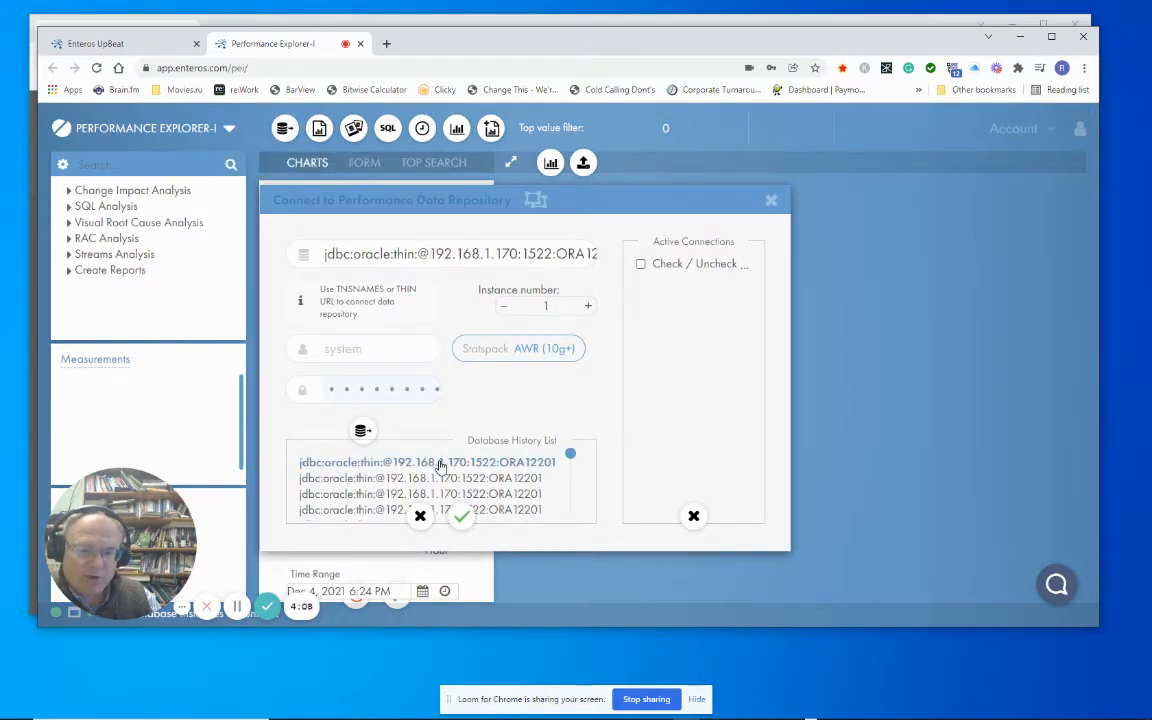
{"action": "double_click", "coordinate": [409, 393]}
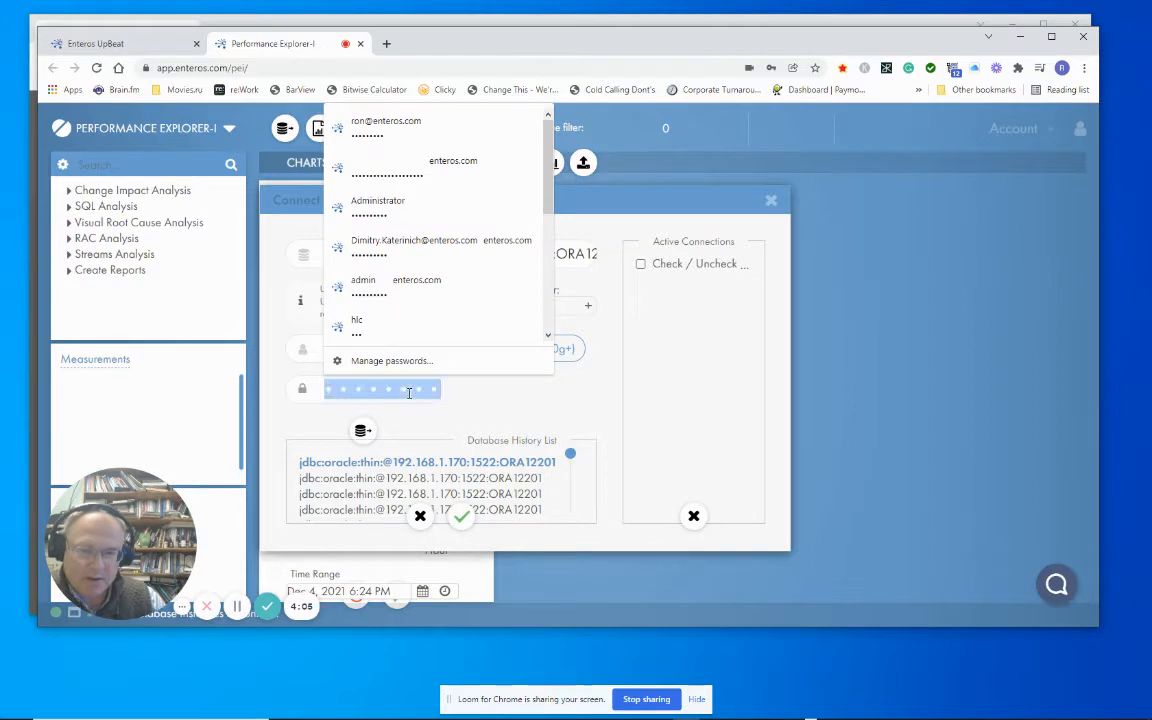
{"action": "type", "text": "**"}
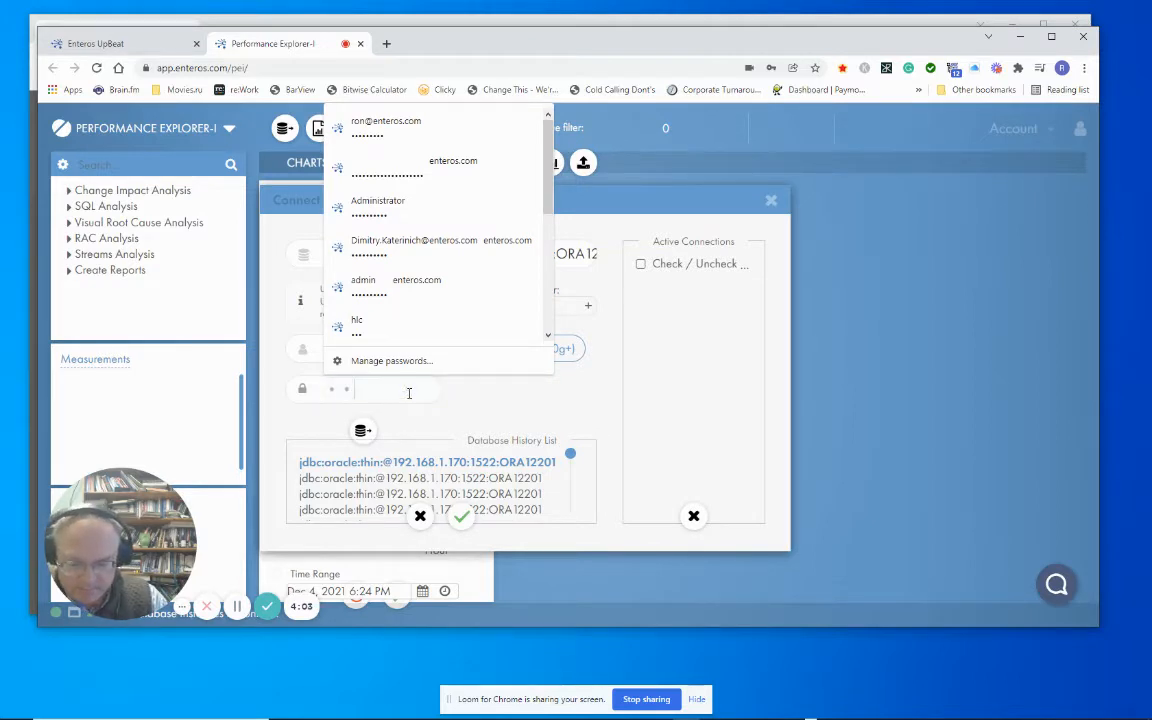
{"action": "left_click", "coordinate": [362, 432]}
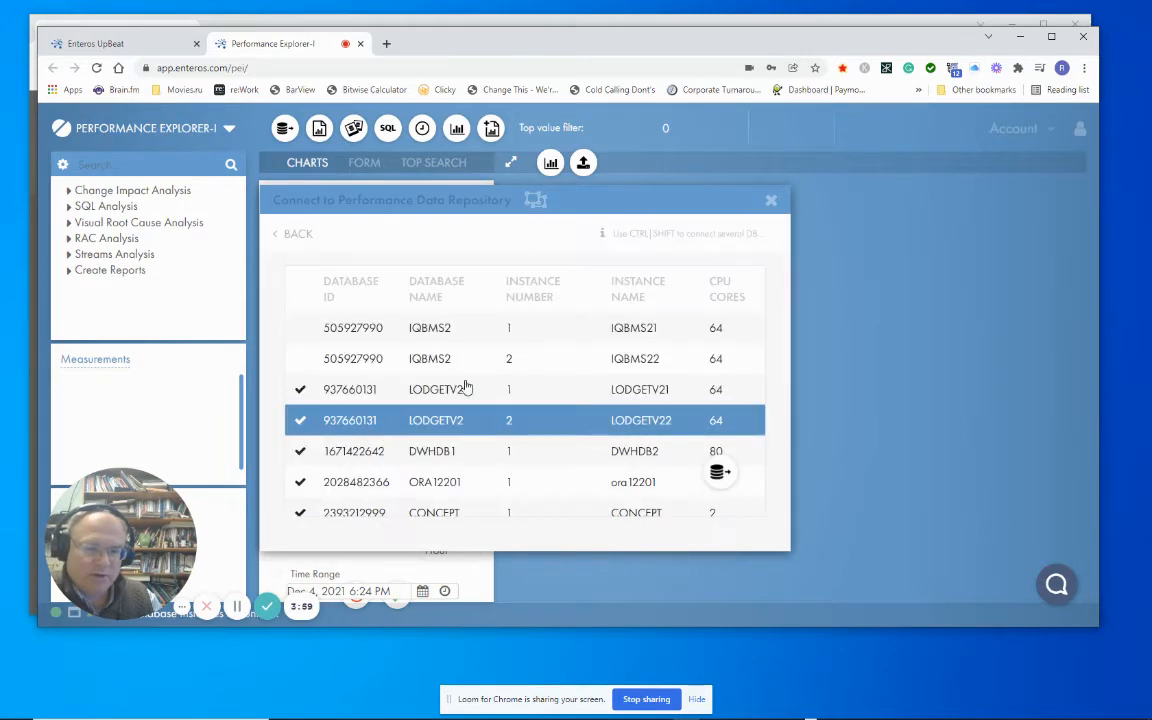
Select both LODGE2 database instances, LODGE21 and LODGE22, and connect to them.
{"action": "scroll", "coordinate": [482, 407], "scroll_direction": "down", "scroll_amount": 1}
{"action": "left_click", "coordinate": [483, 406]}
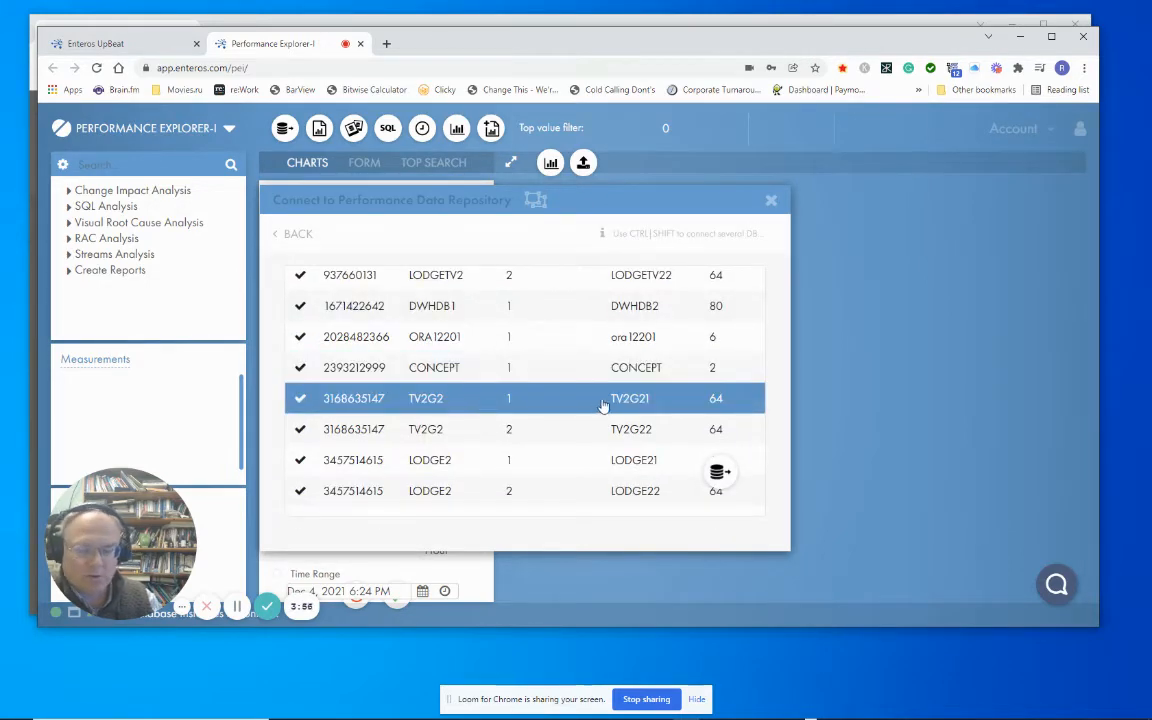
{"action": "left_click", "coordinate": [522, 463]}
{"action": "left_click", "coordinate": [517, 493], "text": "ctrl"}
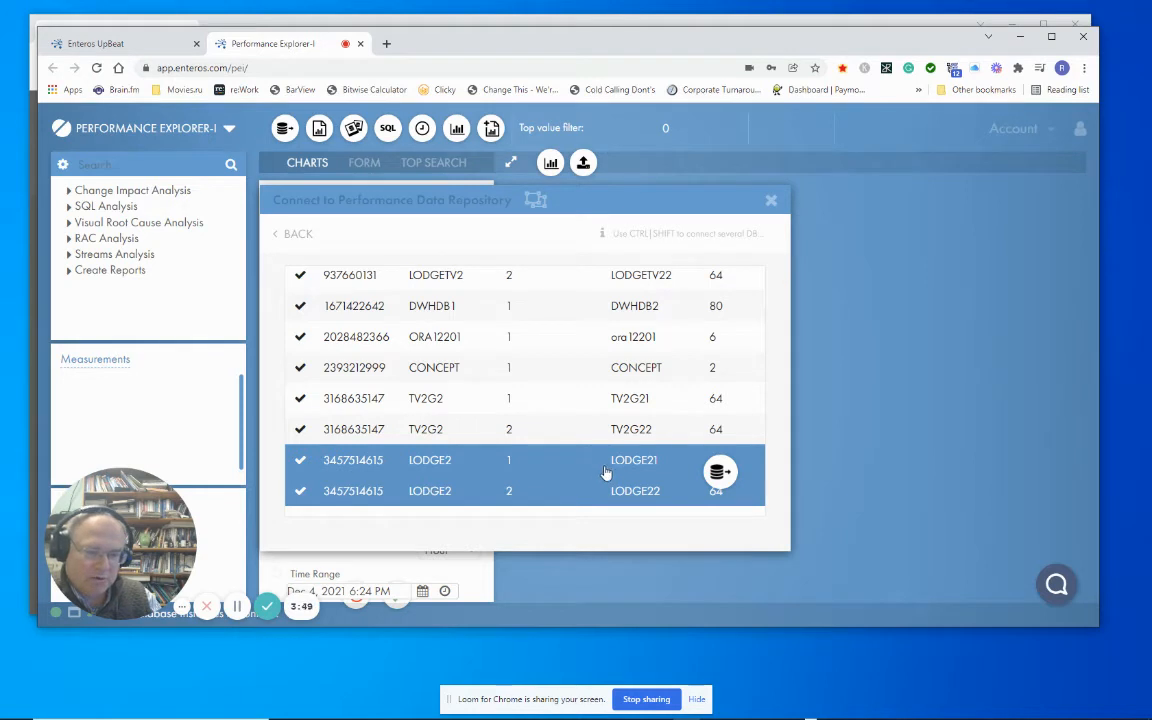
{"action": "left_click", "coordinate": [719, 477]}
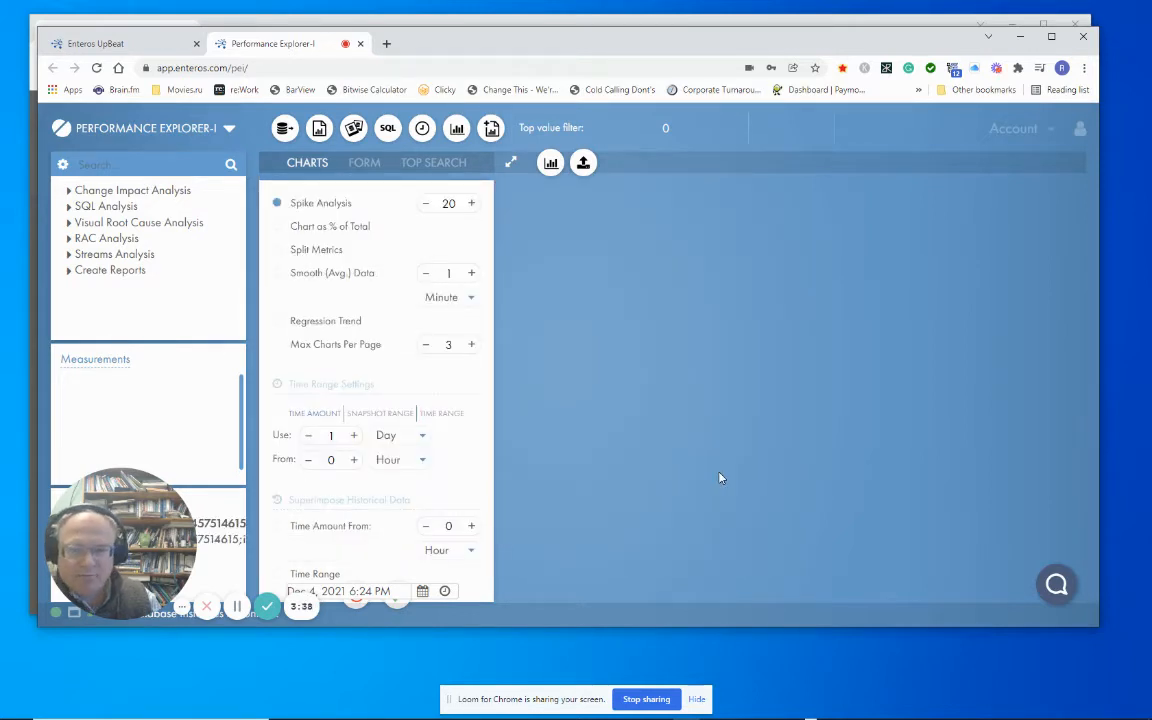
{"action": "left_click_drag", "start_coordinate": [488, 53], "coordinate": [577, 49]}
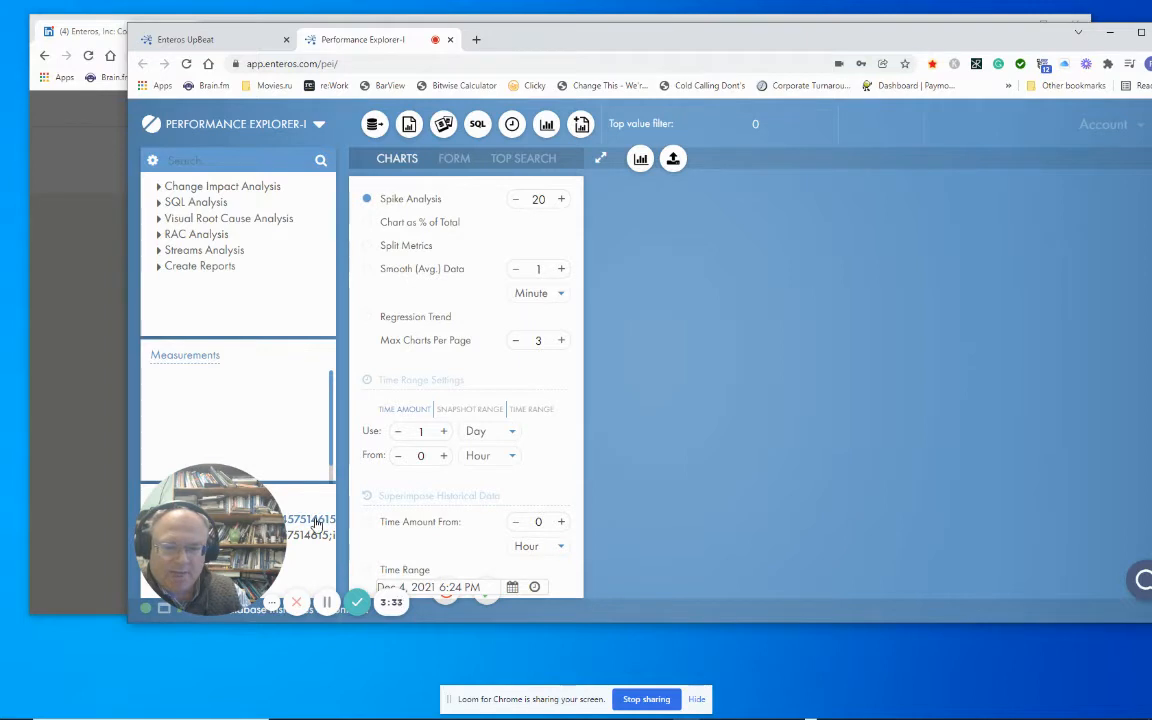
{"action": "left_click_drag", "start_coordinate": [585, 50], "coordinate": [494, 55]}
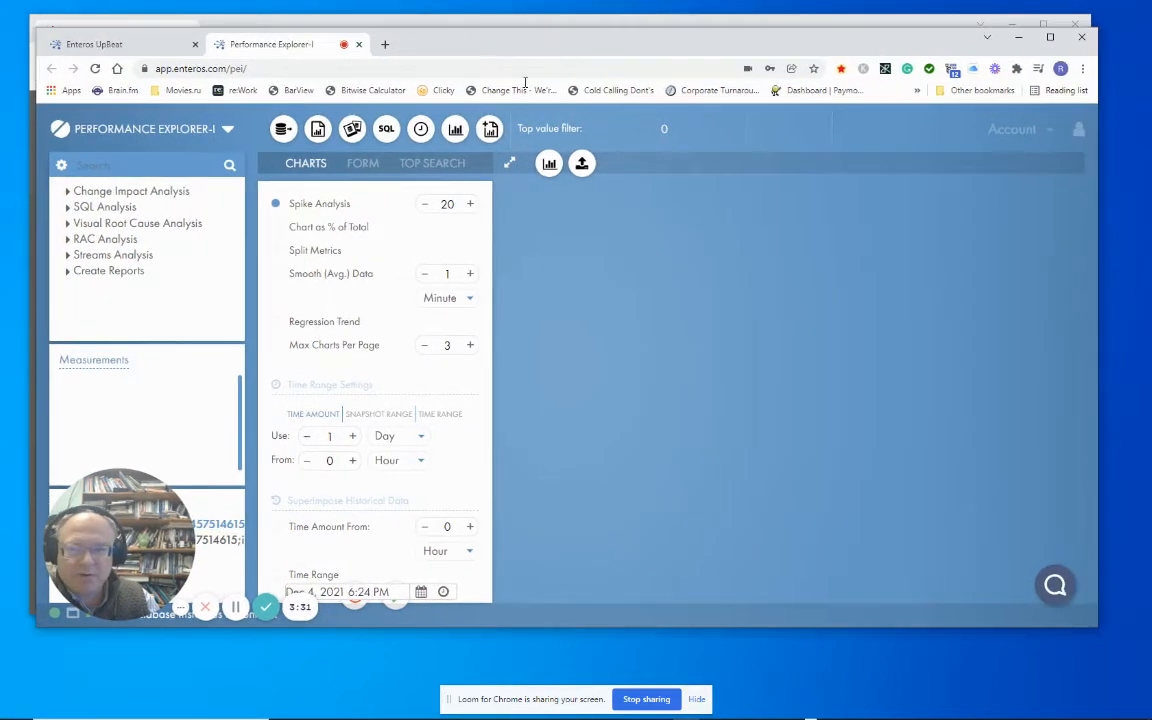
Create a Wait Event chart from Visual Root Cause Analysis using the TIME_WAITED_MICRO measurement.
{"action": "left_click", "coordinate": [67, 223]}
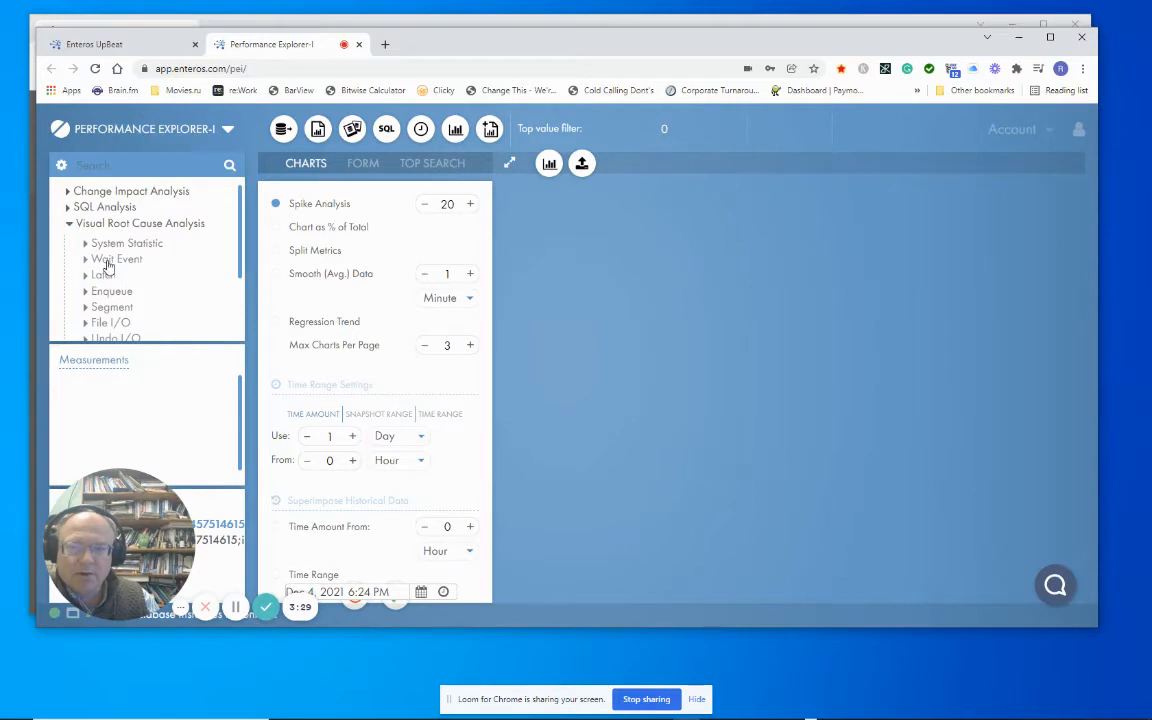
{"action": "left_click", "coordinate": [108, 262]}
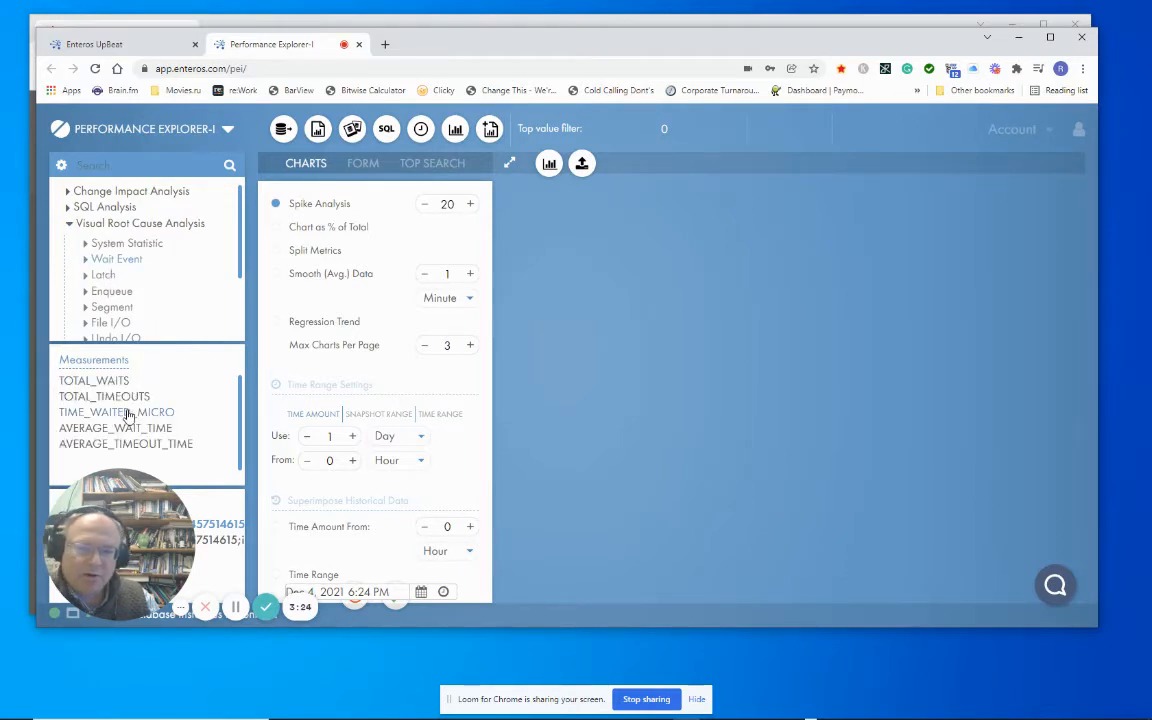
{"action": "left_click", "coordinate": [128, 413]}
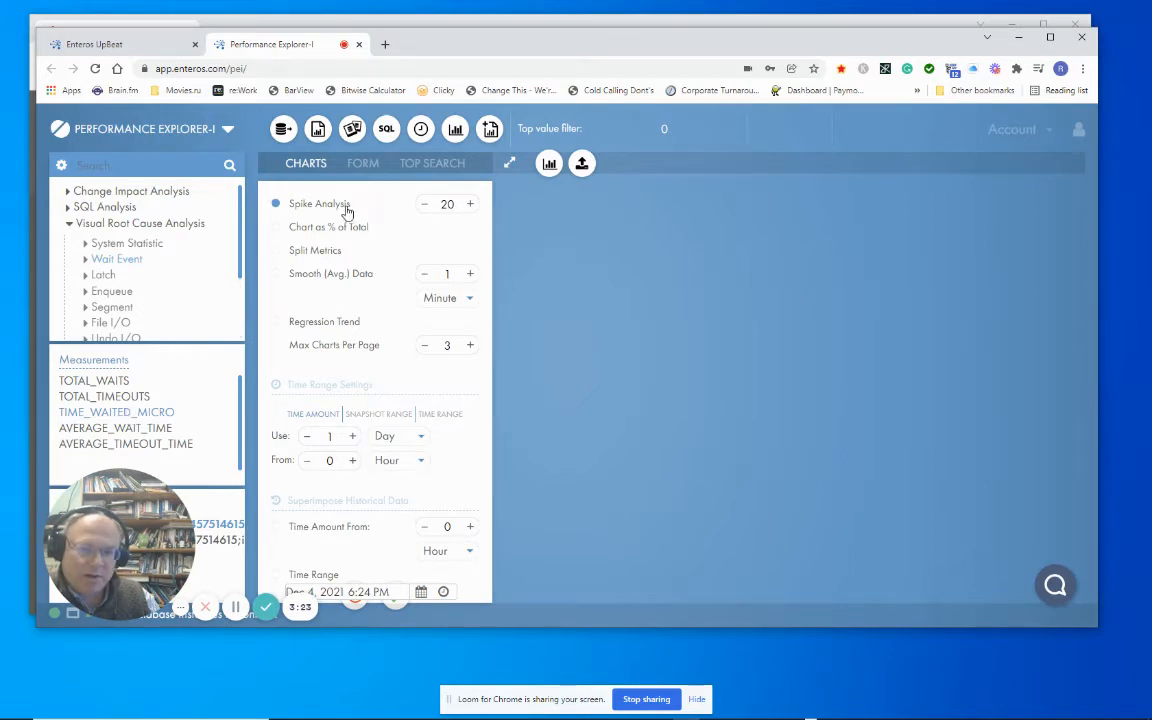
{"action": "left_click", "coordinate": [548, 166]}
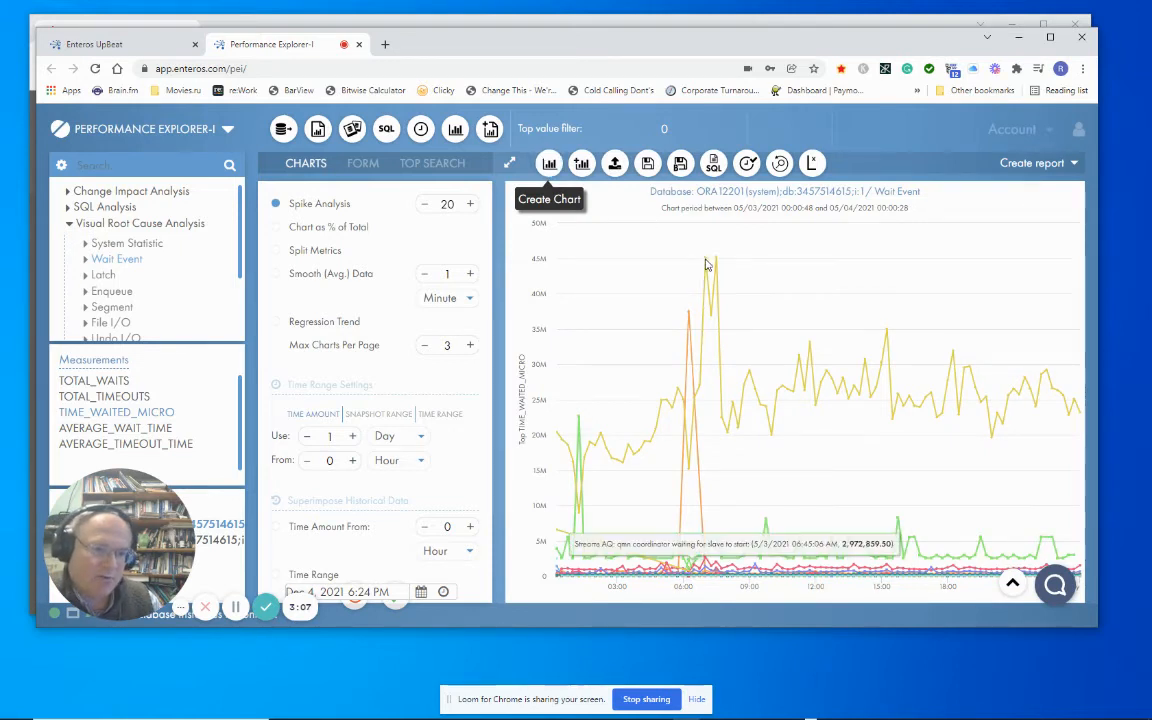
Zoom the wait event chart to the spike period from about 05:15 to 08:30.
{"action": "mouse_move", "coordinate": [706, 264]}
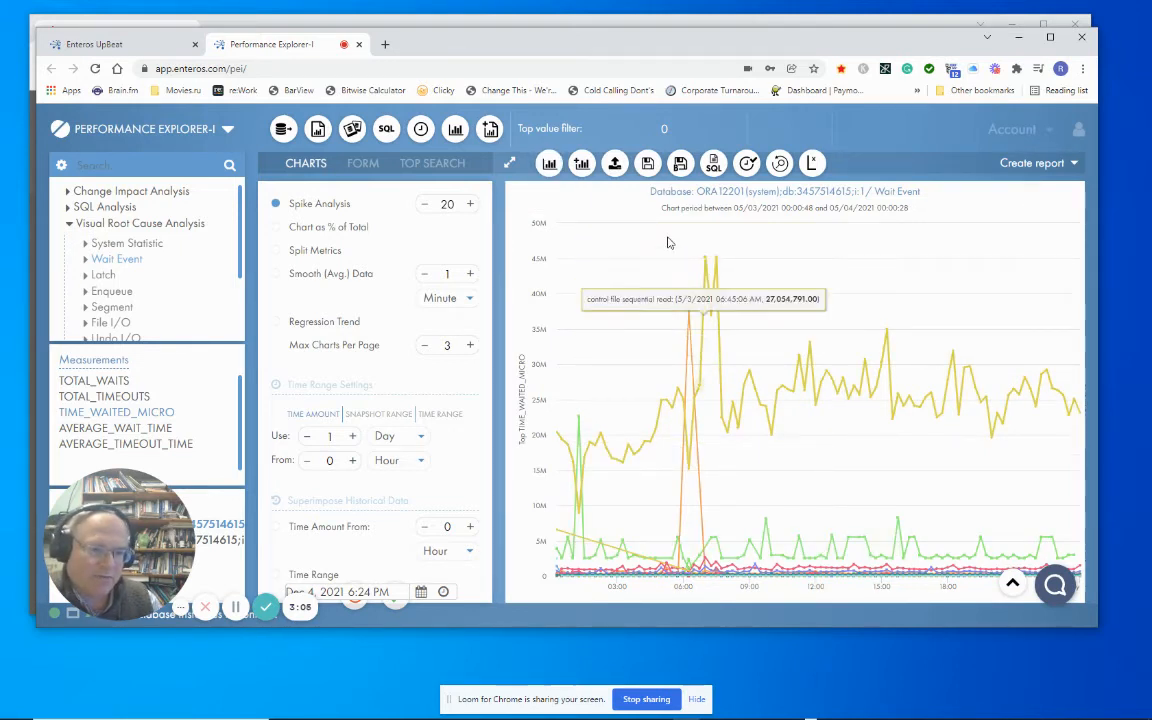
{"action": "left_click_drag", "start_coordinate": [667, 400], "coordinate": [743, 604]}
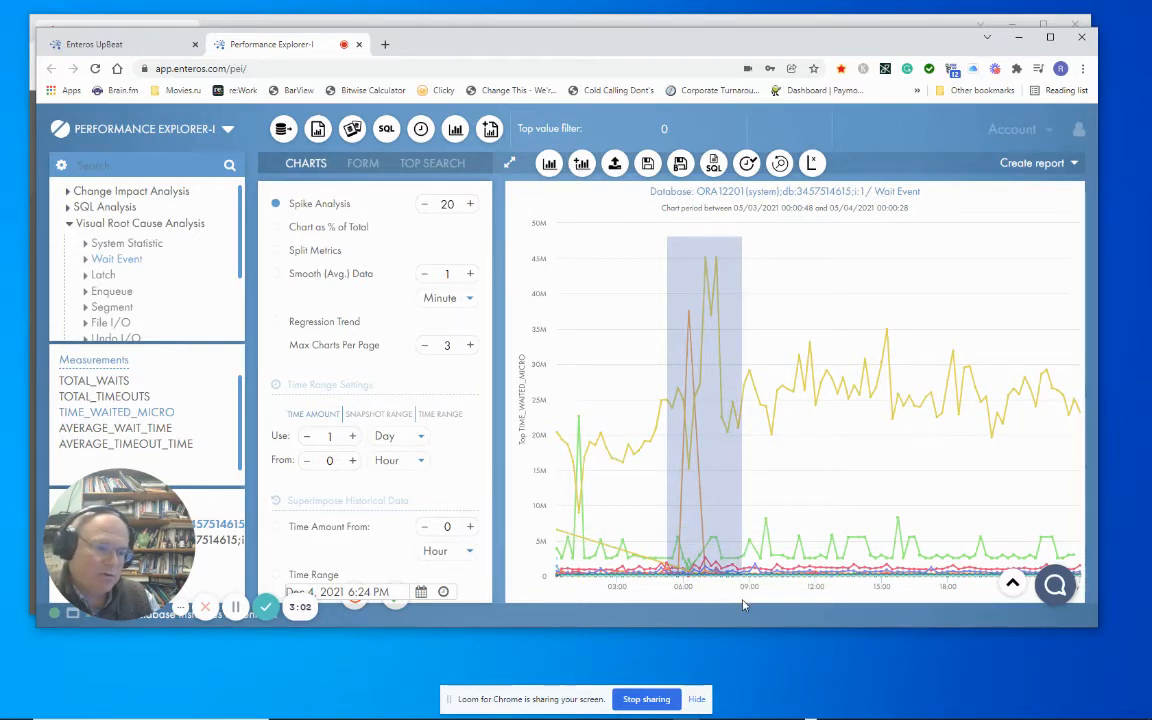
{"action": "left_click_drag", "start_coordinate": [743, 604], "coordinate": [760, 592]}
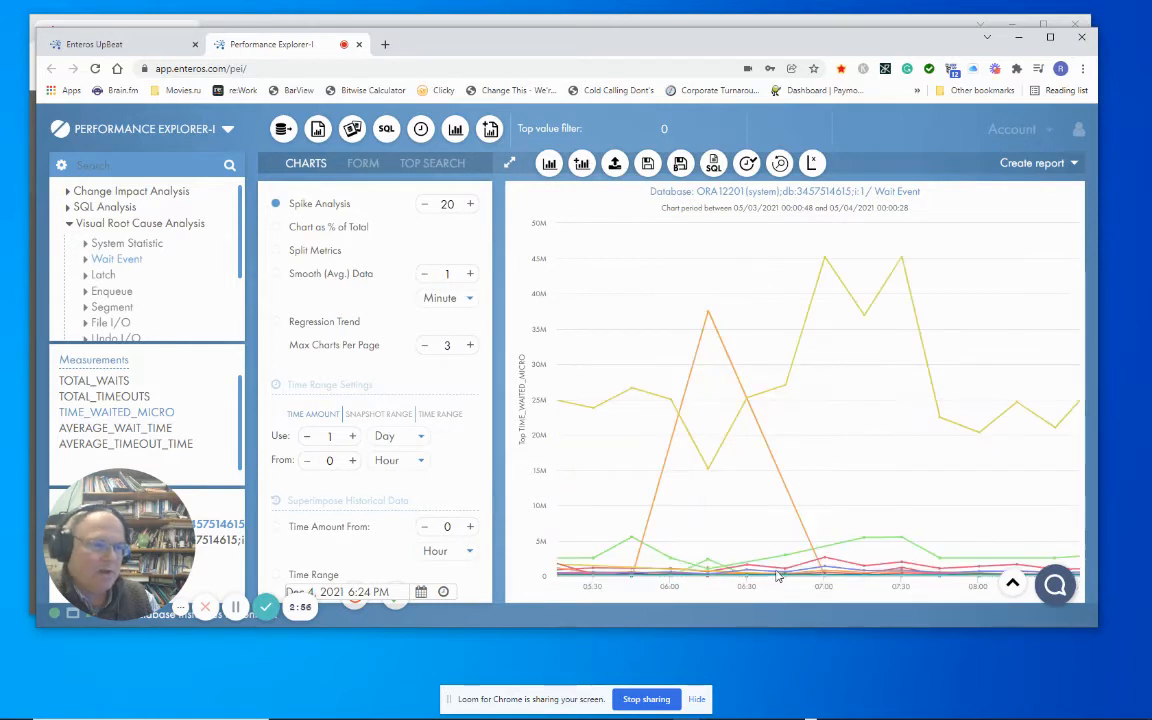
Generate the SQL and wait event correlation report for the zoomed period and look through its rows.
{"action": "left_click", "coordinate": [1005, 166]}
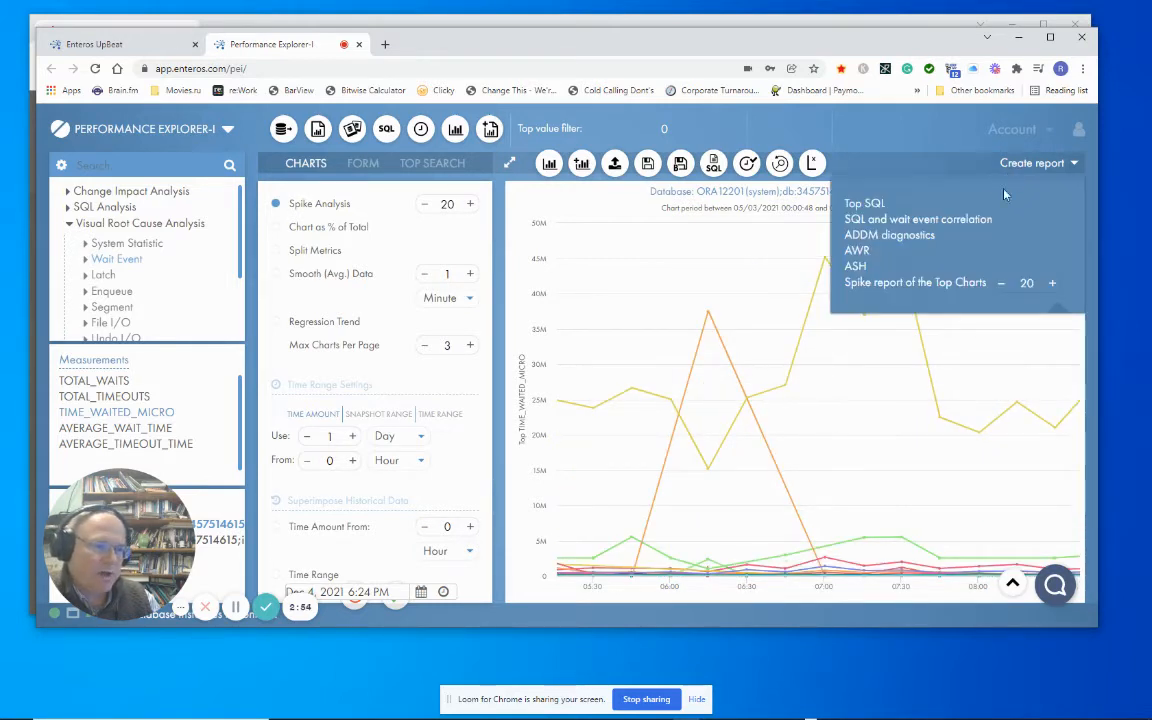
{"action": "left_click", "coordinate": [975, 220]}
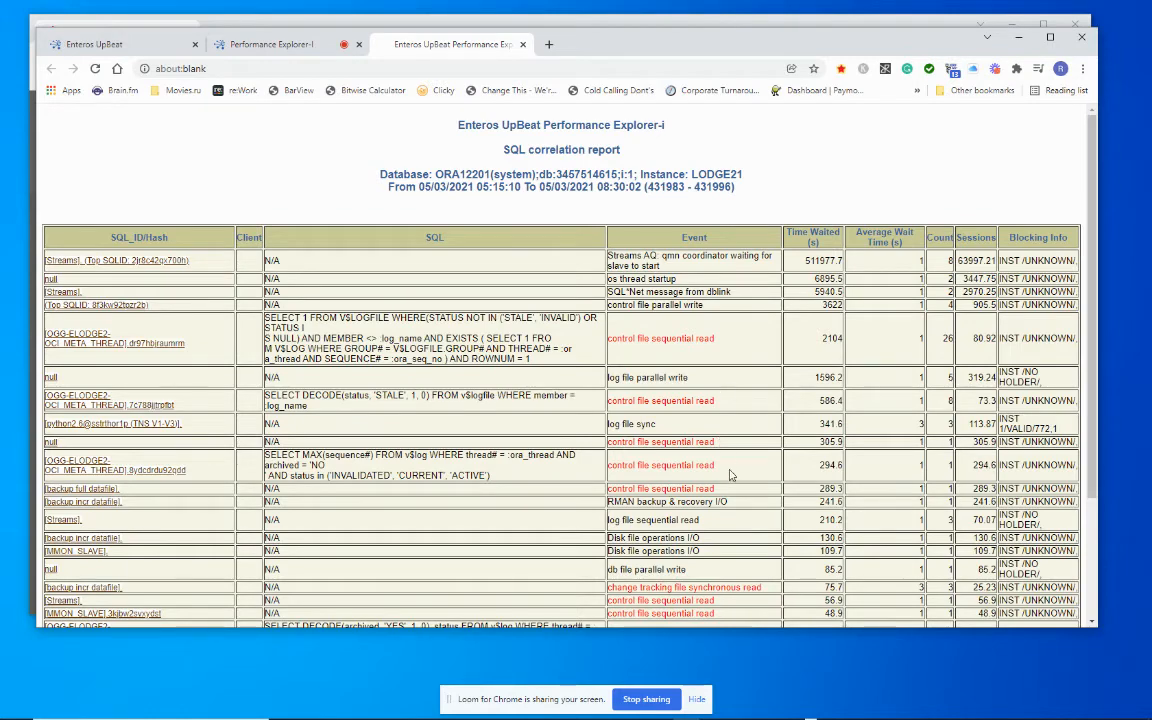
{"action": "scroll", "coordinate": [733, 470], "scroll_direction": "down", "scroll_amount": 3}
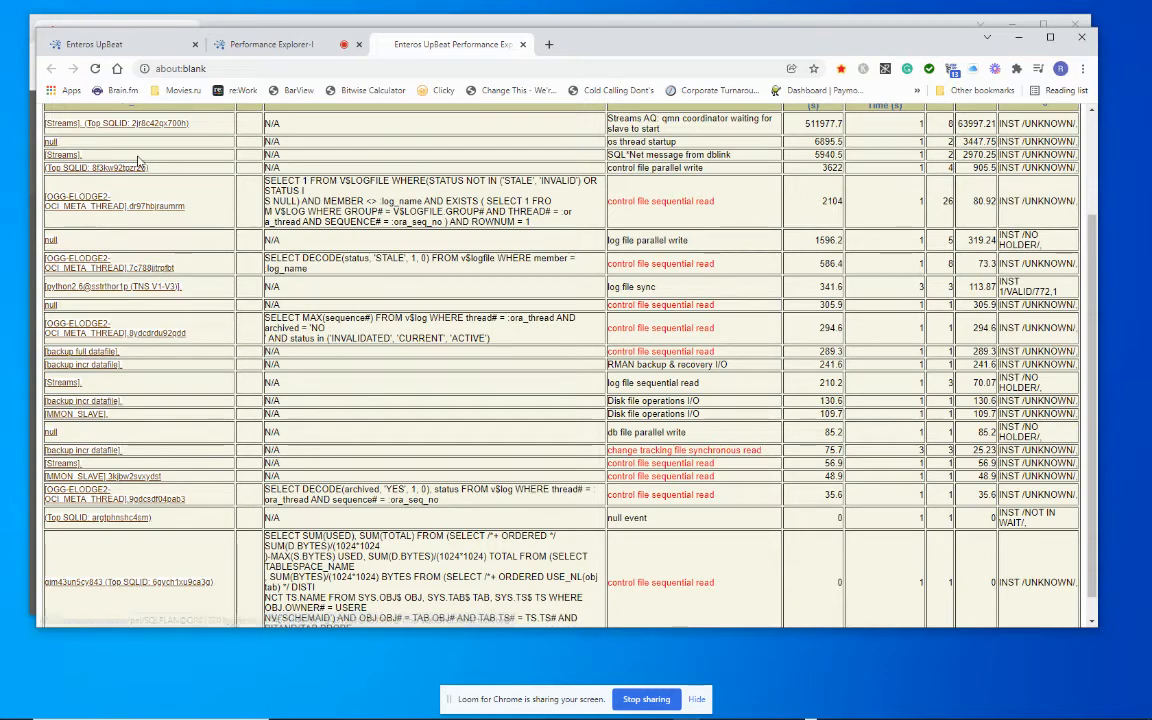
Return to Performance Explorer and create an SQL Analysis chart of the BUFFER_GETS_DELTA measurement.
{"action": "left_click", "coordinate": [287, 48]}
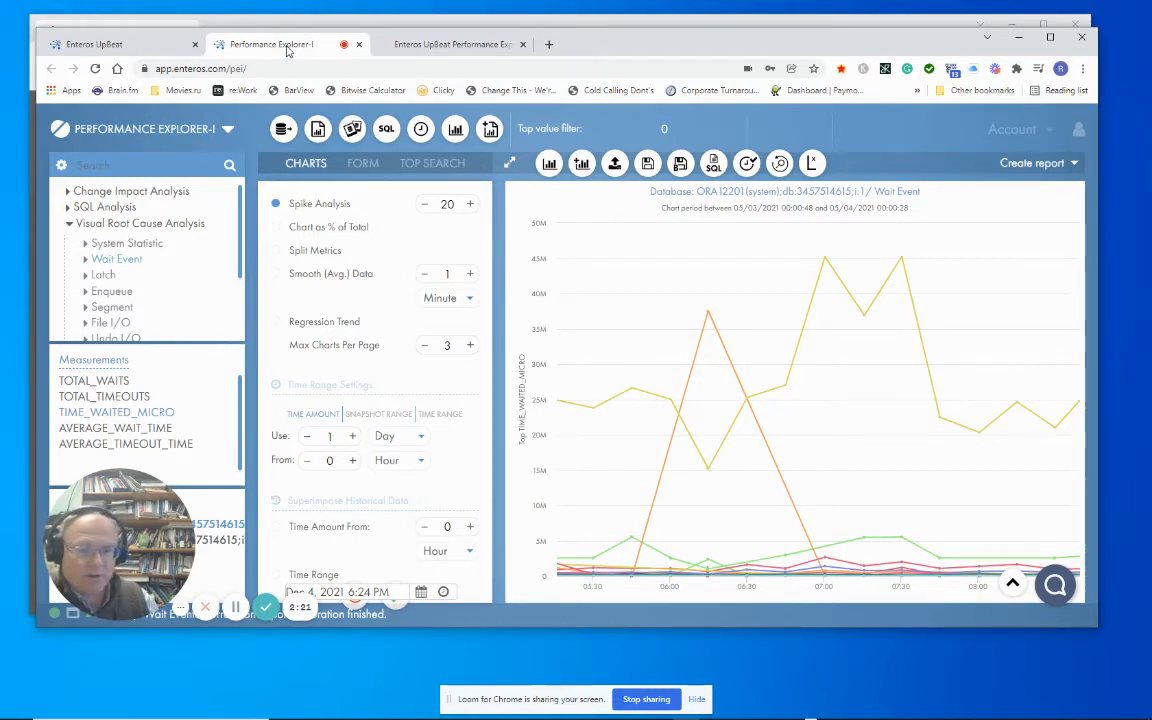
{"action": "left_click", "coordinate": [69, 208]}
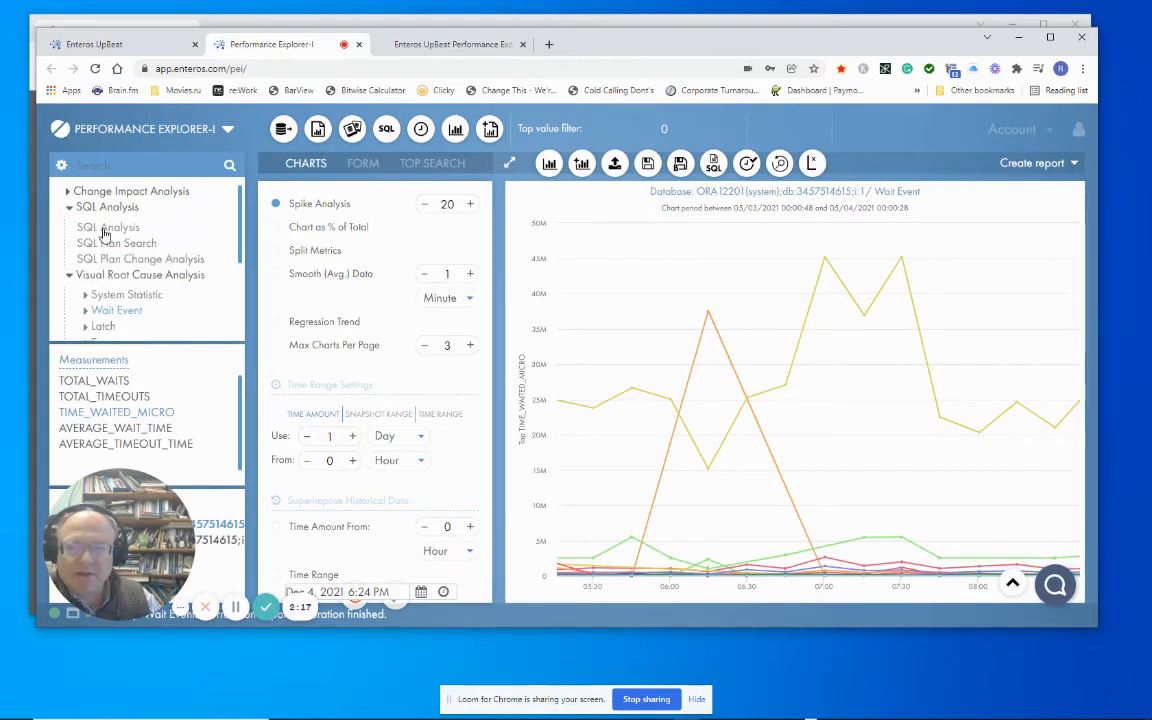
{"action": "left_click", "coordinate": [107, 230]}
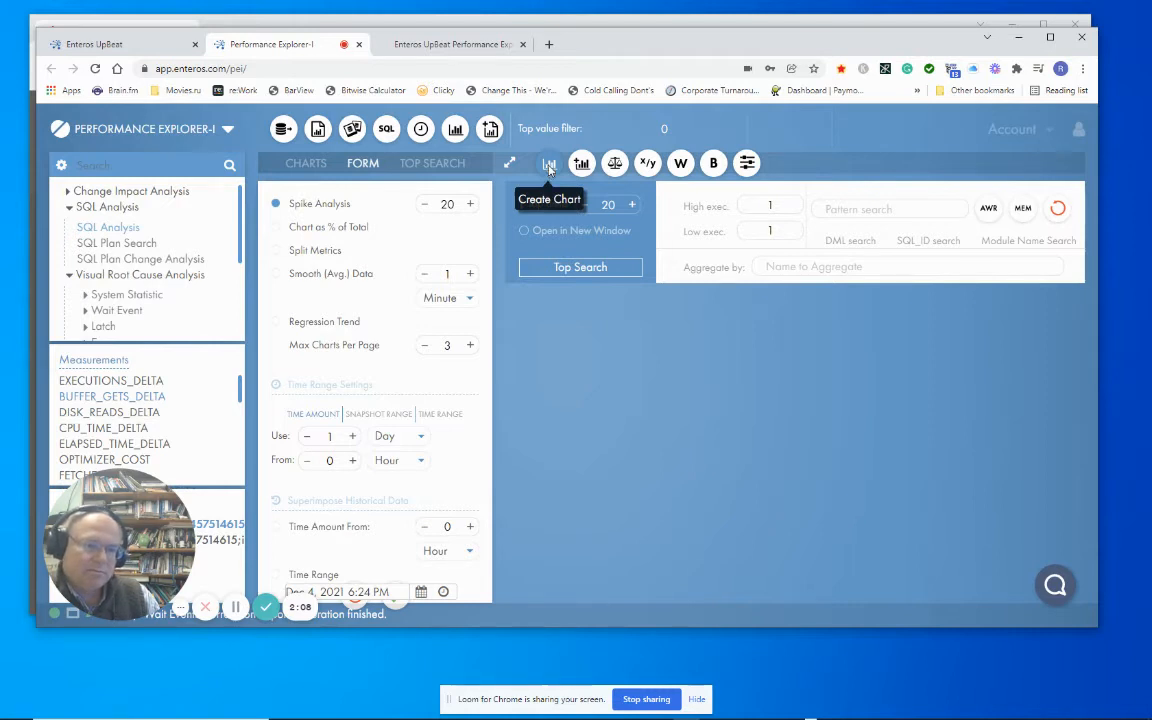
{"action": "left_click", "coordinate": [548, 166]}
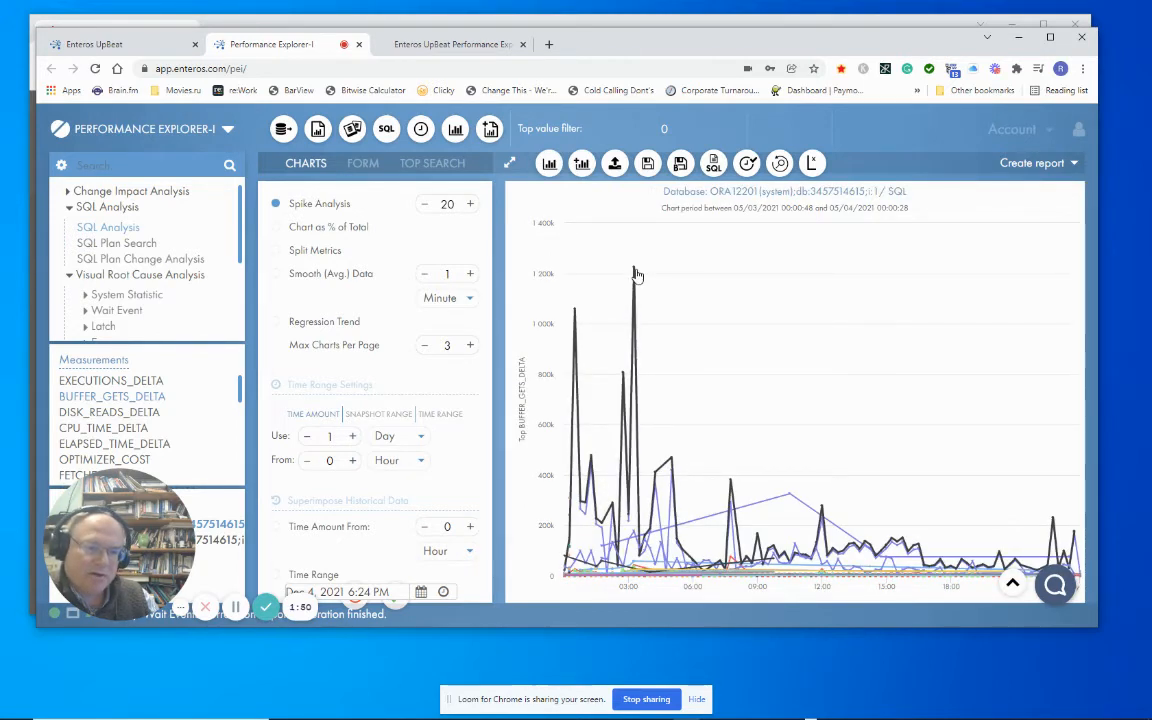
View the SQL plan of the statement at the chart's highest spike, then close it.
{"action": "mouse_move", "coordinate": [633, 270]}
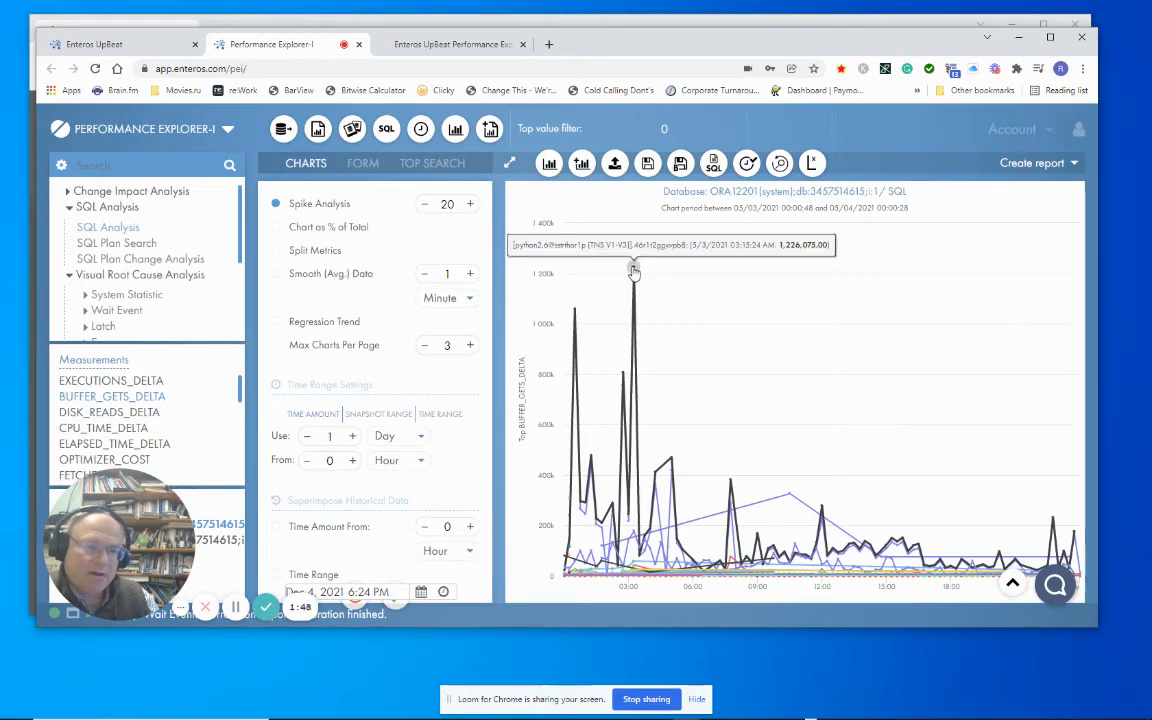
{"action": "left_click", "coordinate": [633, 270]}
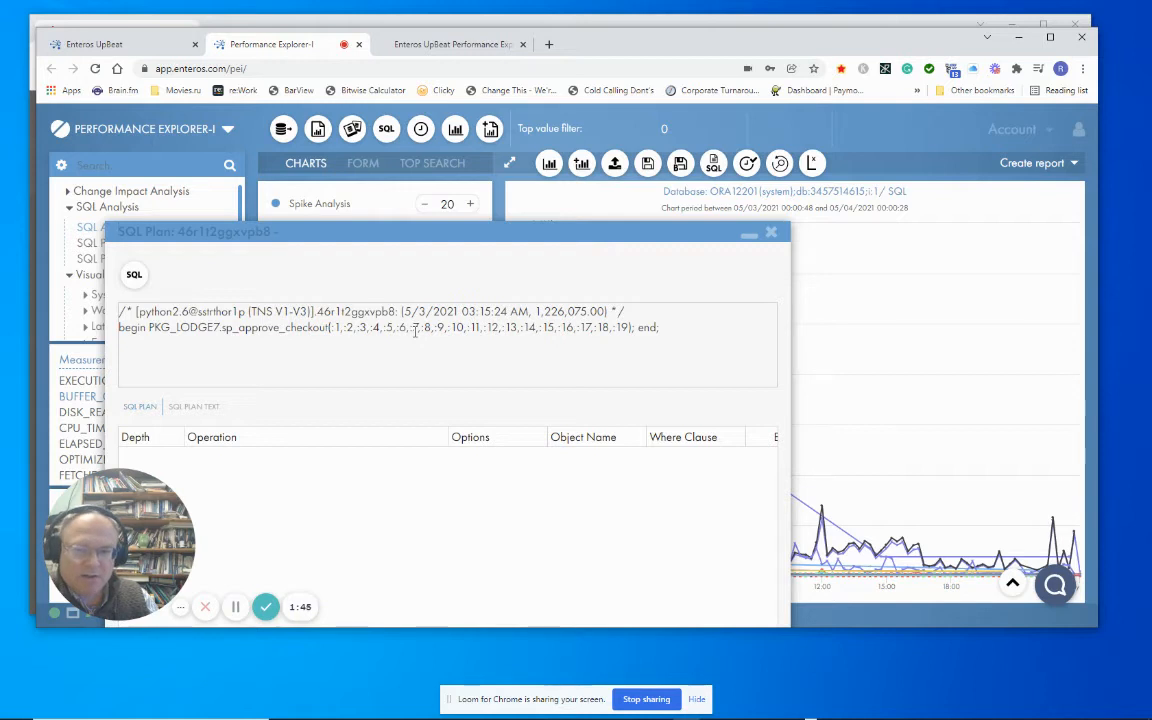
{"action": "left_click", "coordinate": [771, 234]}
View the SQL plan of the statement peaking at 10:30 AM, highlight its WHERE clause, and close the plan.
{"action": "mouse_move", "coordinate": [790, 499]}
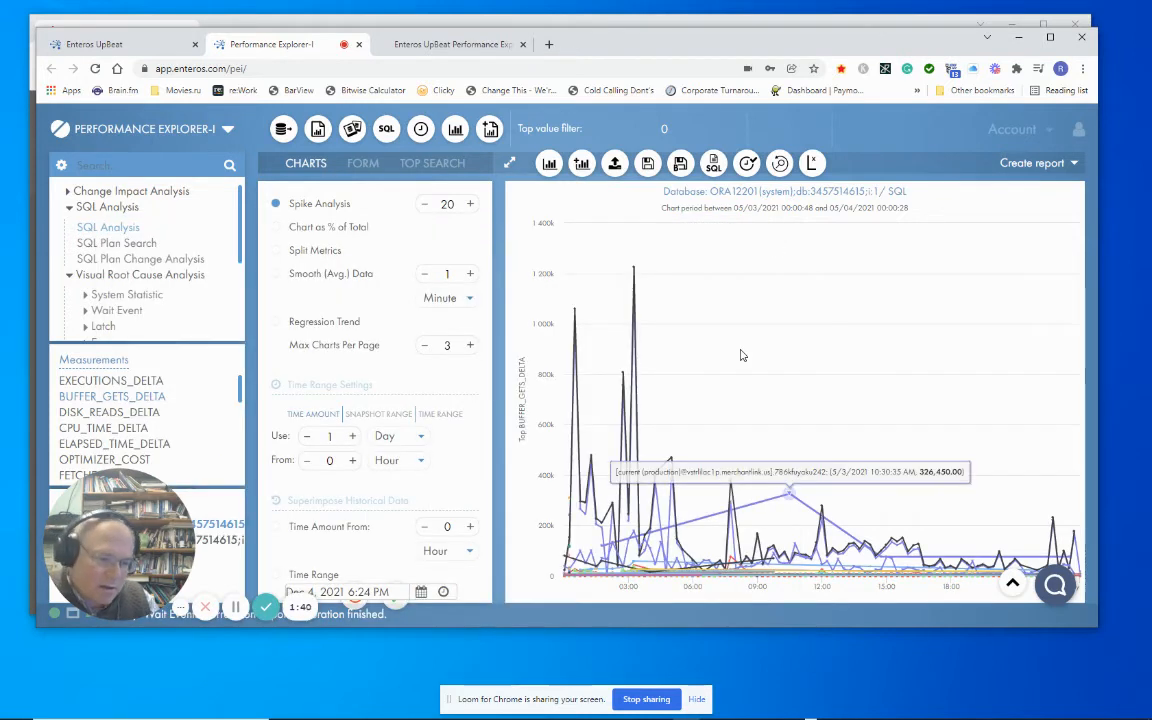
{"action": "left_click", "coordinate": [789, 492]}
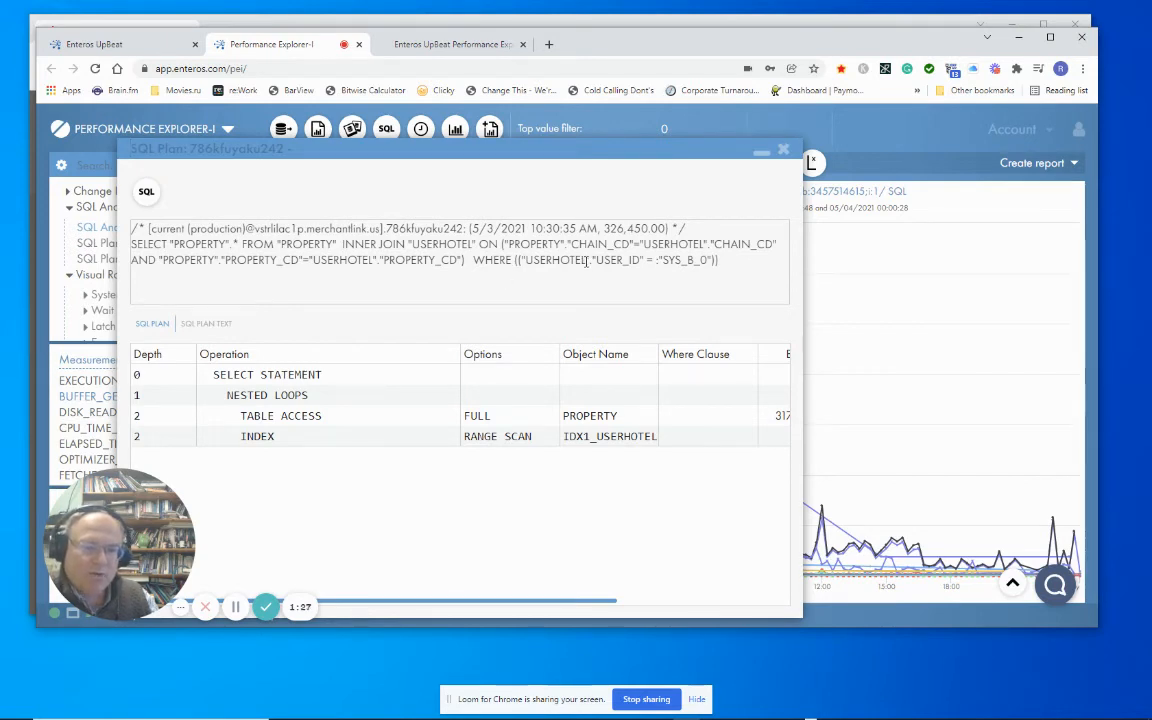
{"action": "left_click_drag", "start_coordinate": [472, 260], "coordinate": [645, 260]}
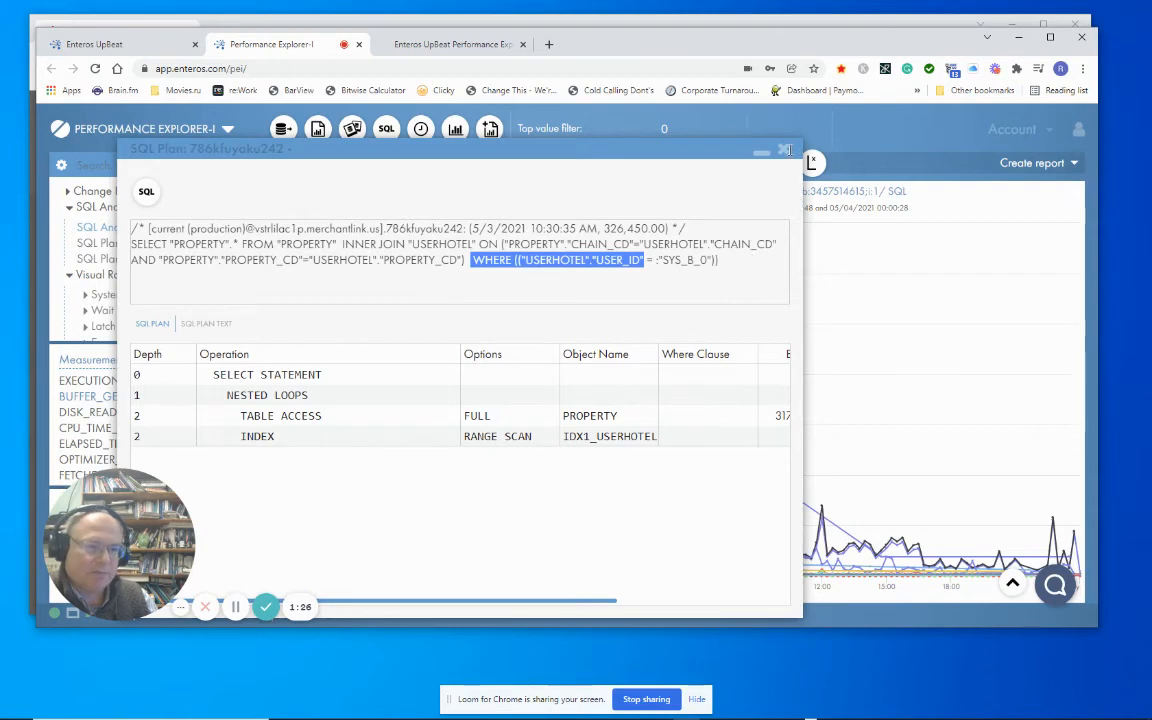
{"action": "left_click_drag", "start_coordinate": [789, 150], "coordinate": [783, 157]}
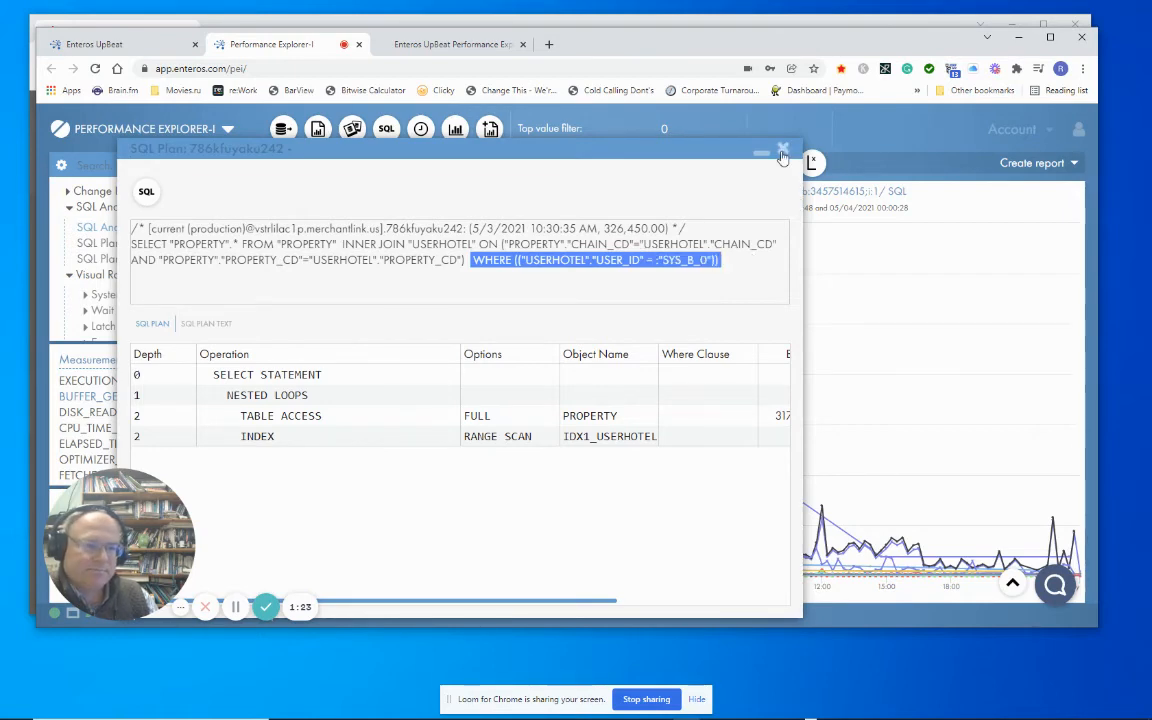
{"action": "left_click", "coordinate": [783, 154]}
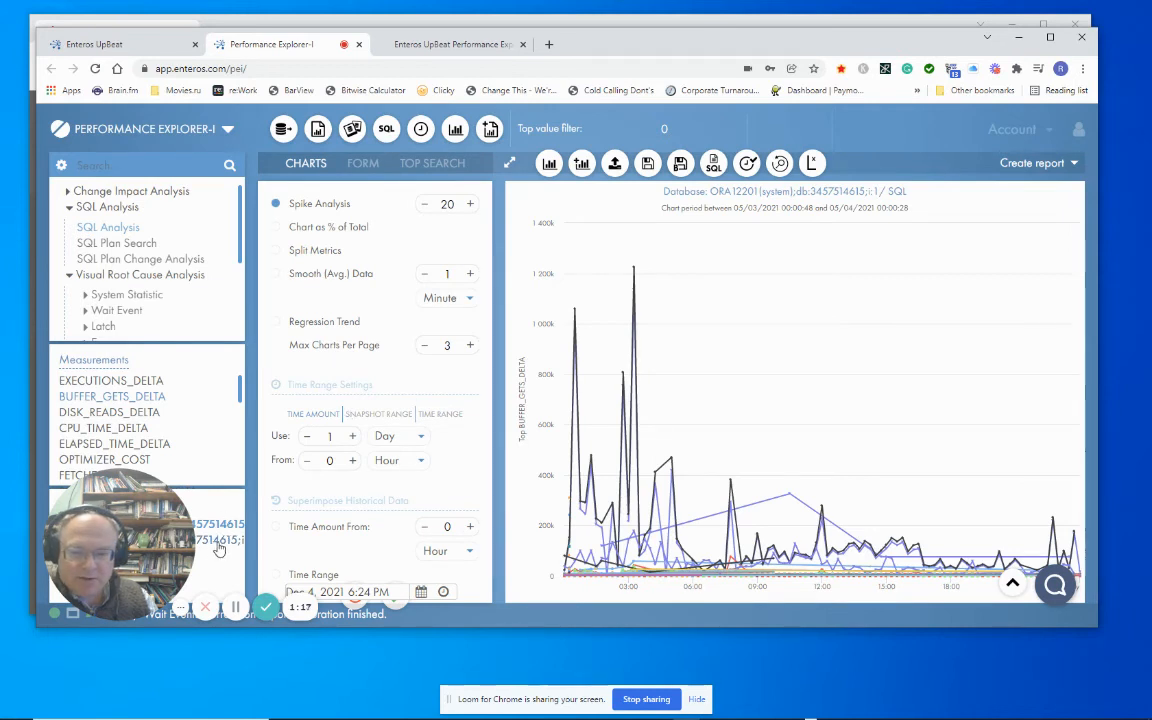
Add a BUFFER_GETS_DELTA chart for the second LODGE2 instance below the existing chart.
{"action": "left_click", "coordinate": [581, 166]}
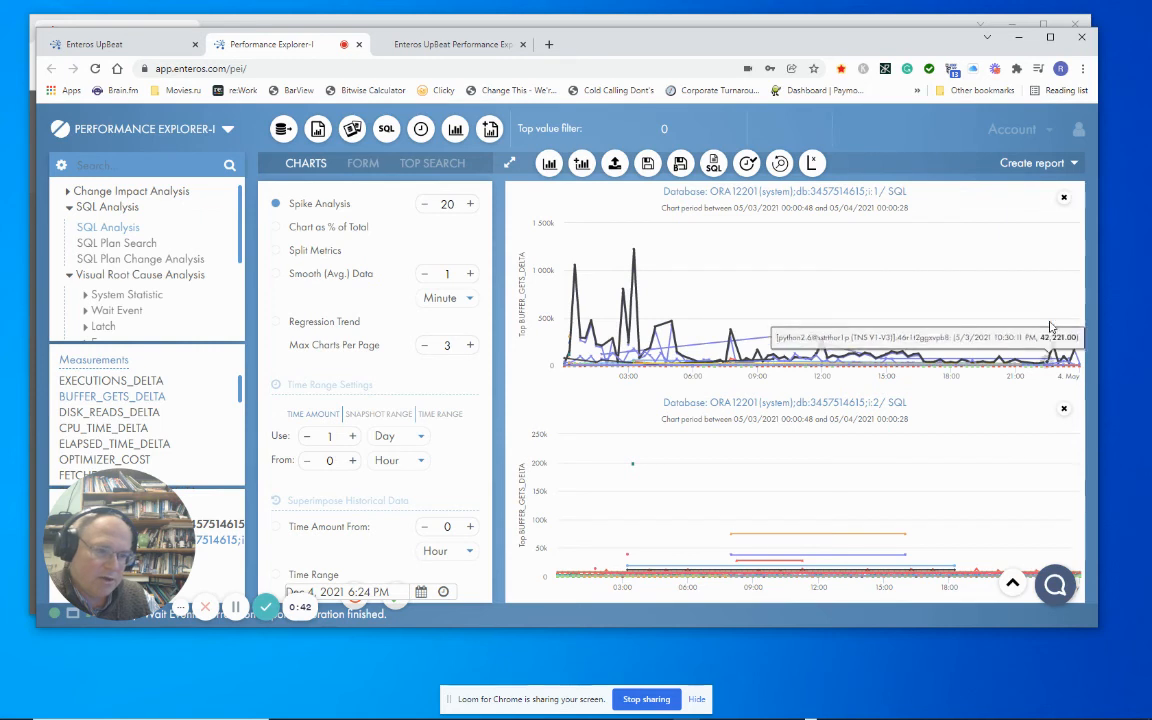
Open the SQL plan for the 08:00 AM point on the second instance's chart, examine its BATCHINFO and PROPERTY full table accesses and SQL text, and close it.
{"action": "left_click", "coordinate": [733, 540]}
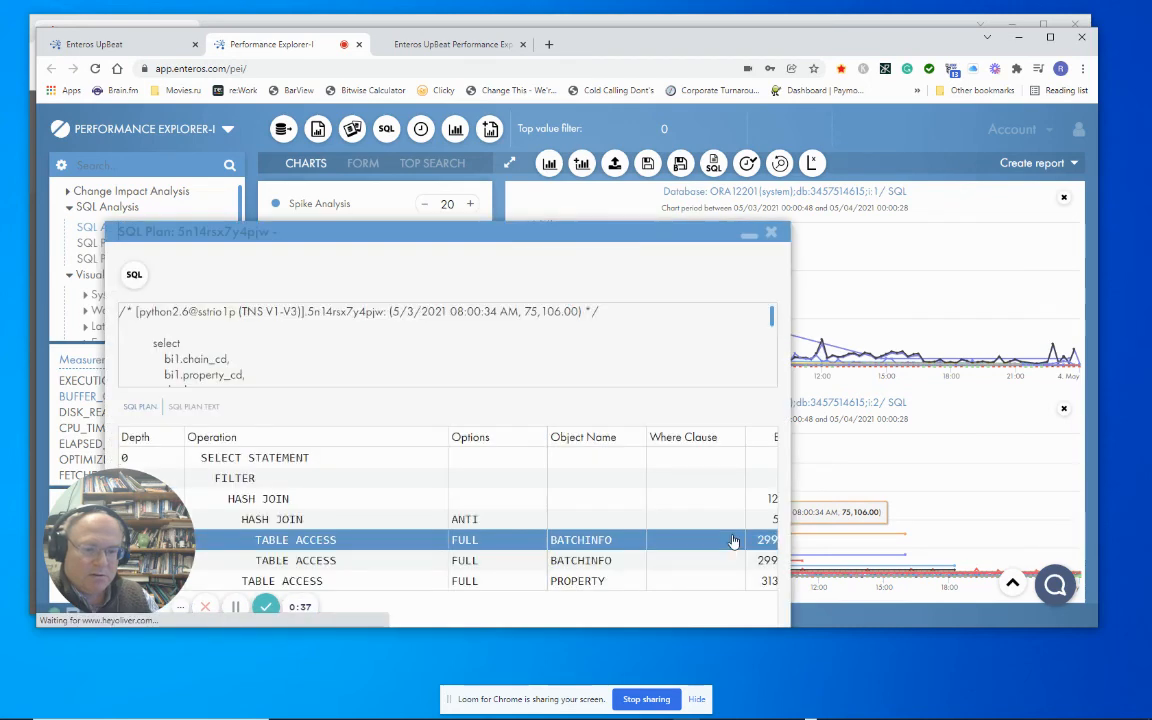
{"action": "left_click_drag", "start_coordinate": [467, 229], "coordinate": [457, 156]}
{"action": "left_click", "coordinate": [345, 453]}
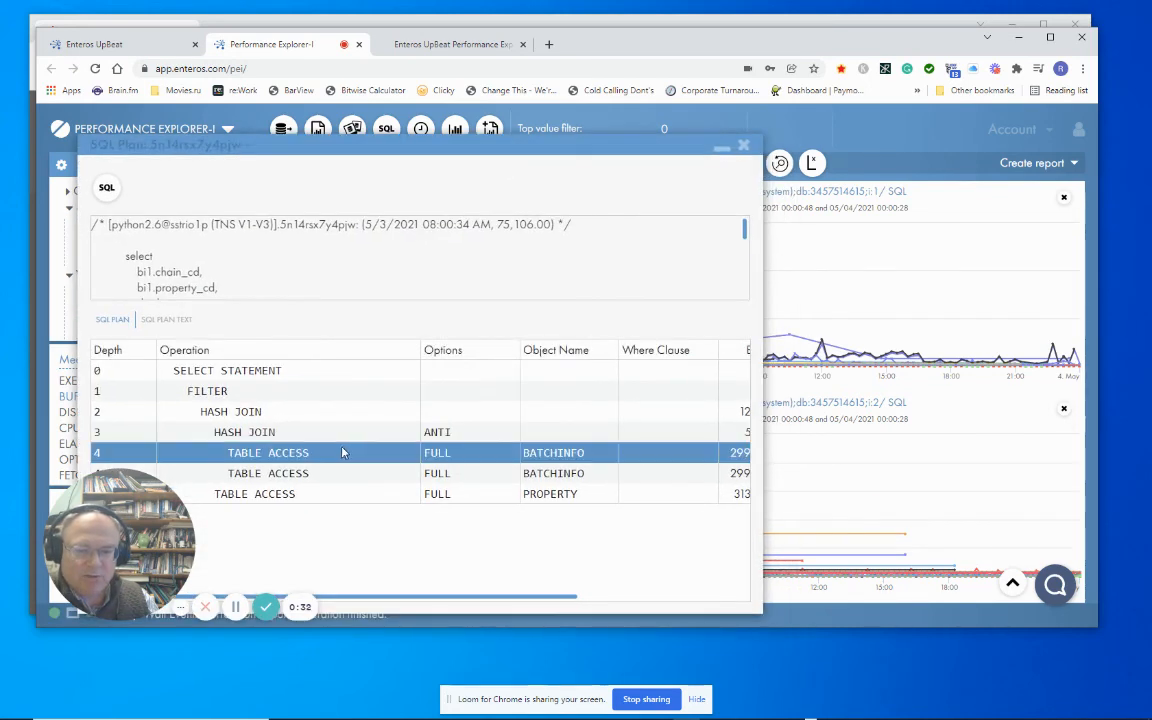
{"action": "left_click", "coordinate": [440, 475]}
{"action": "left_click", "coordinate": [465, 494]}
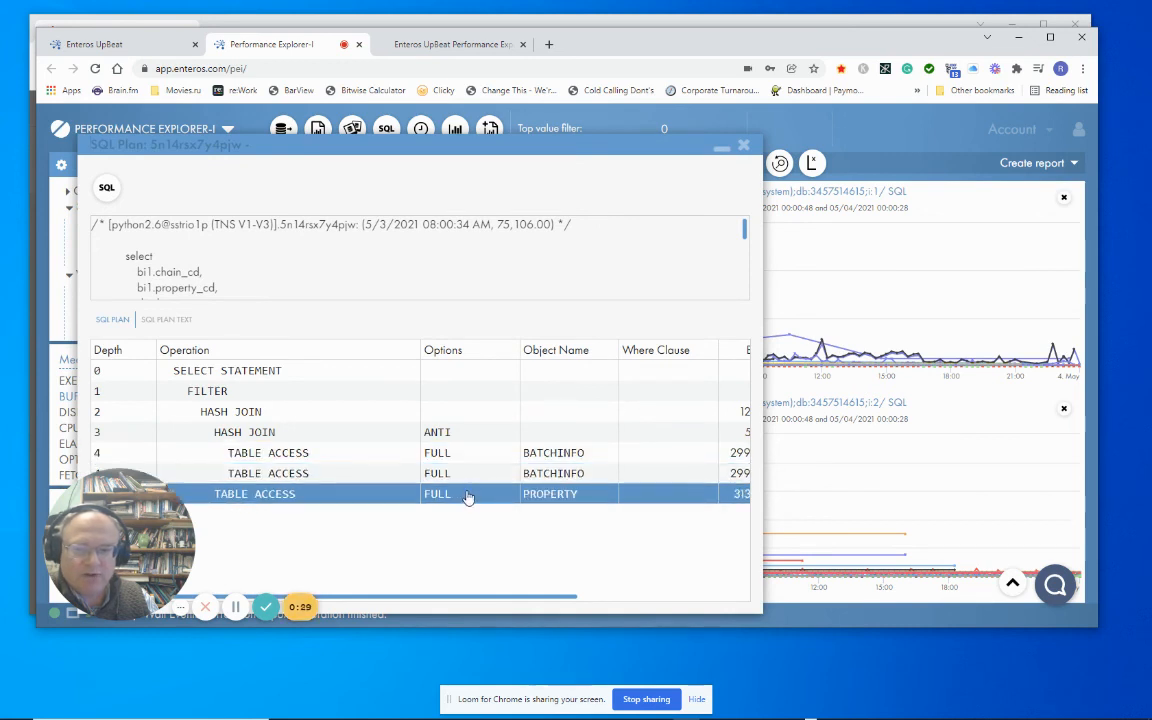
{"action": "scroll", "coordinate": [457, 268], "scroll_direction": "down", "scroll_amount": 5}
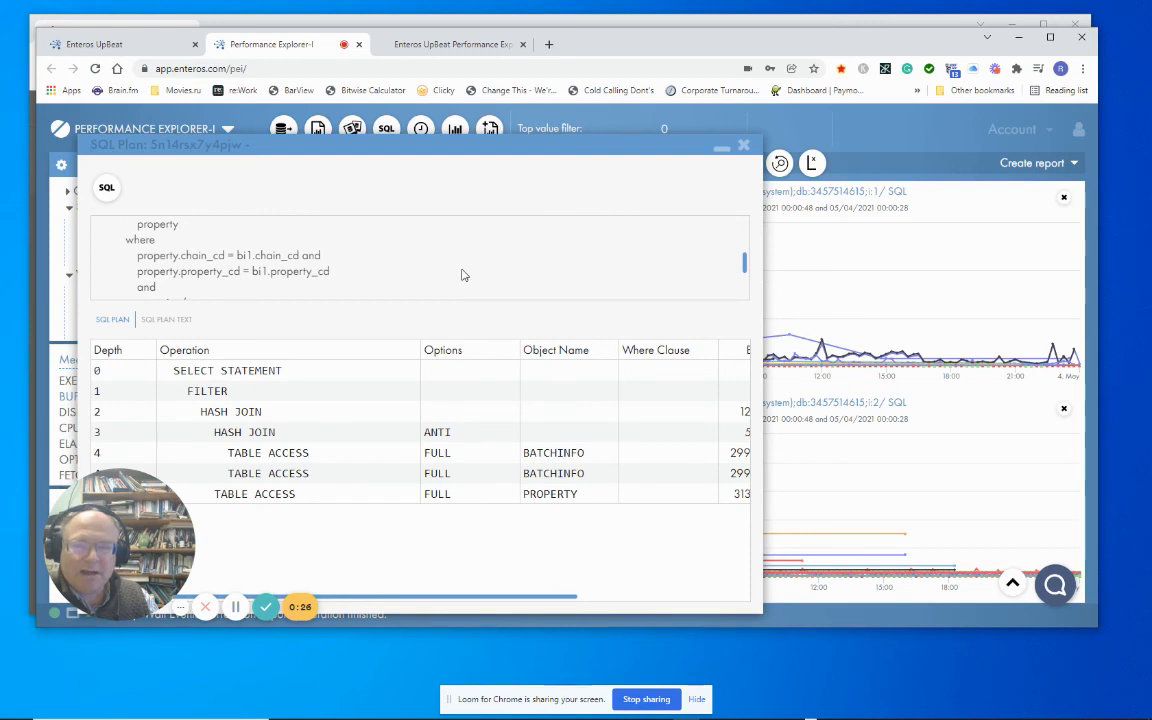
{"action": "left_click", "coordinate": [743, 148]}
{"action": "mouse_move", "coordinate": [595, 327]}
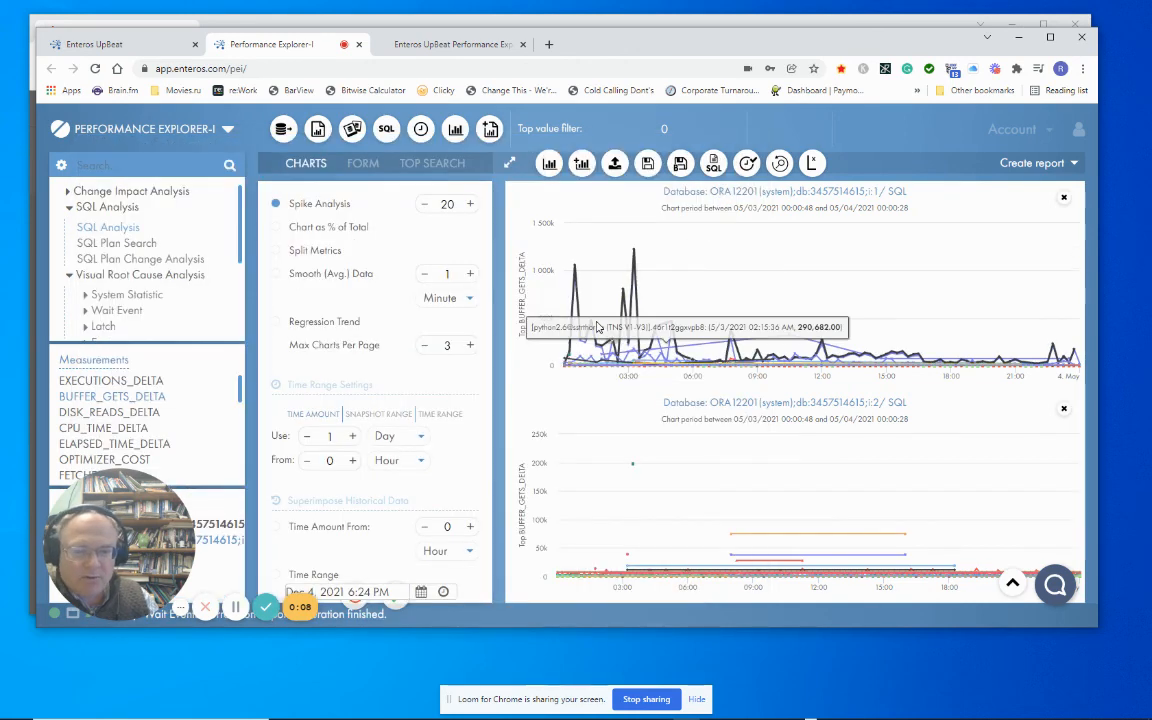